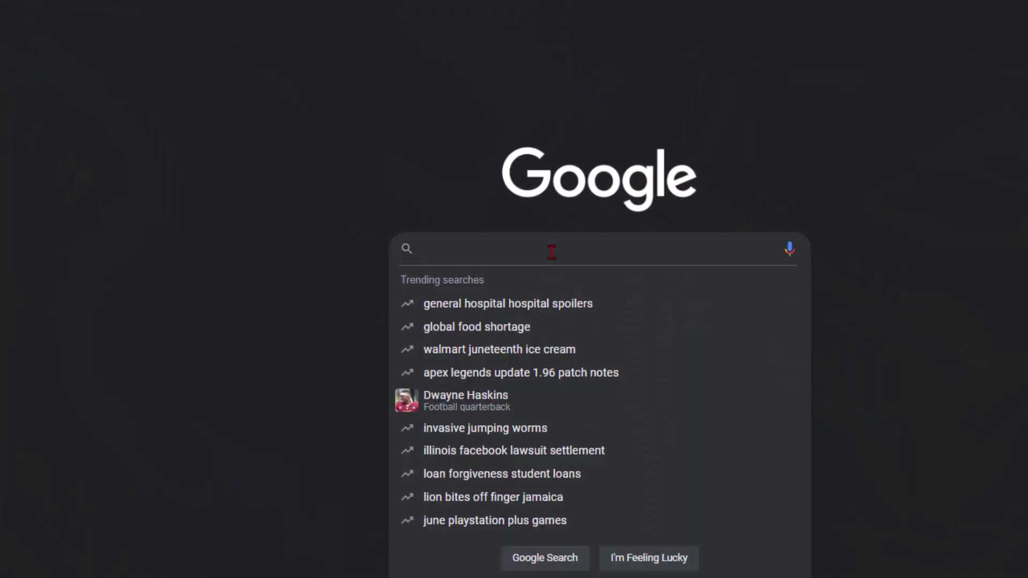
Search Google for 'rufus' and open the official rufus.ie website.
key("Return")
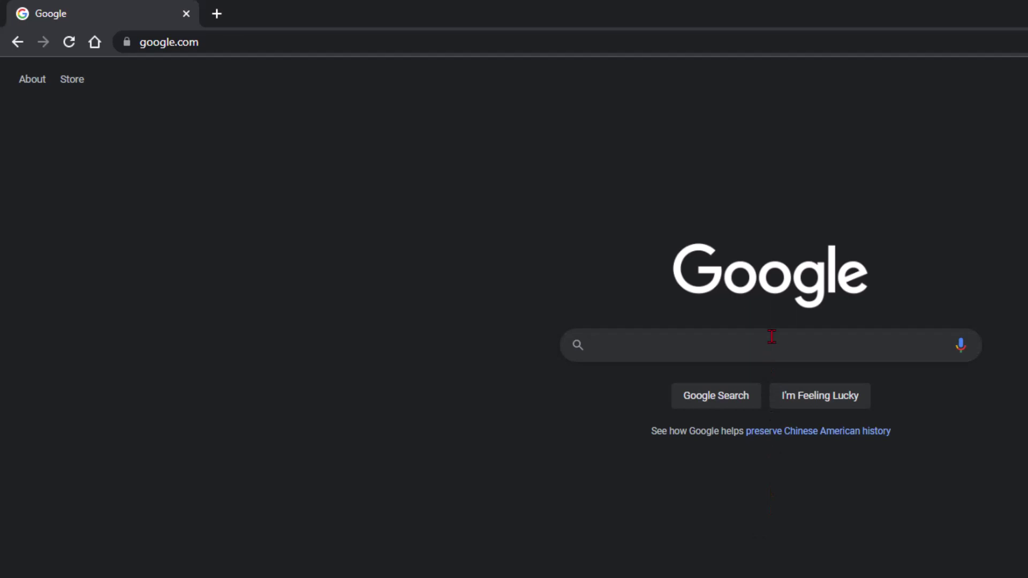
left_click(772, 336)
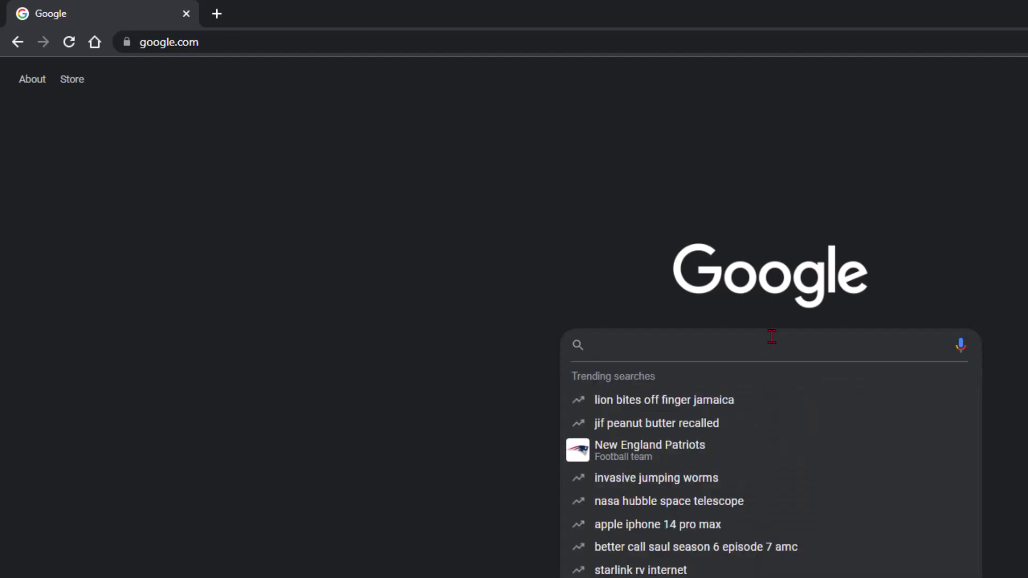
type("rufus")
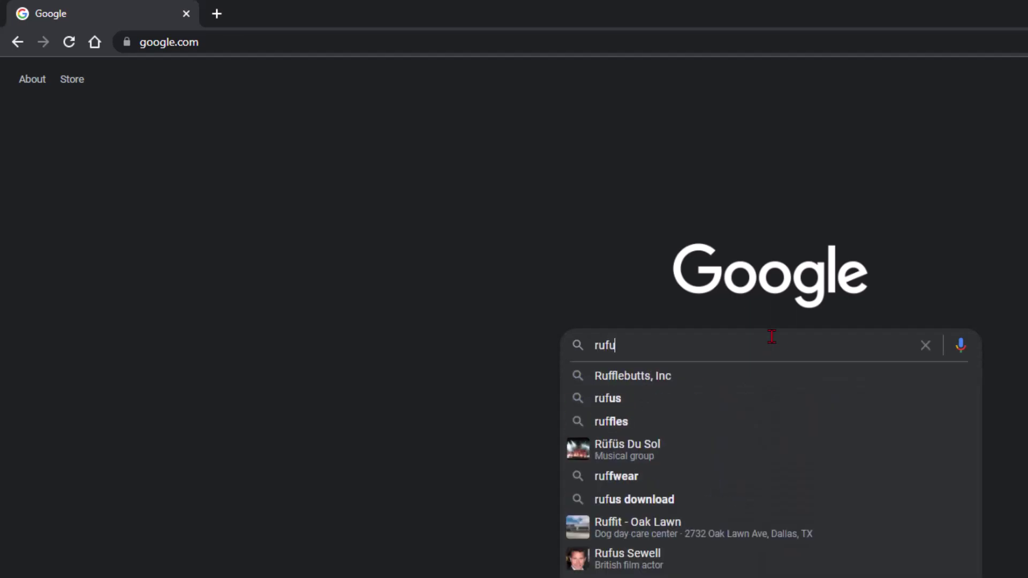
key("Return")
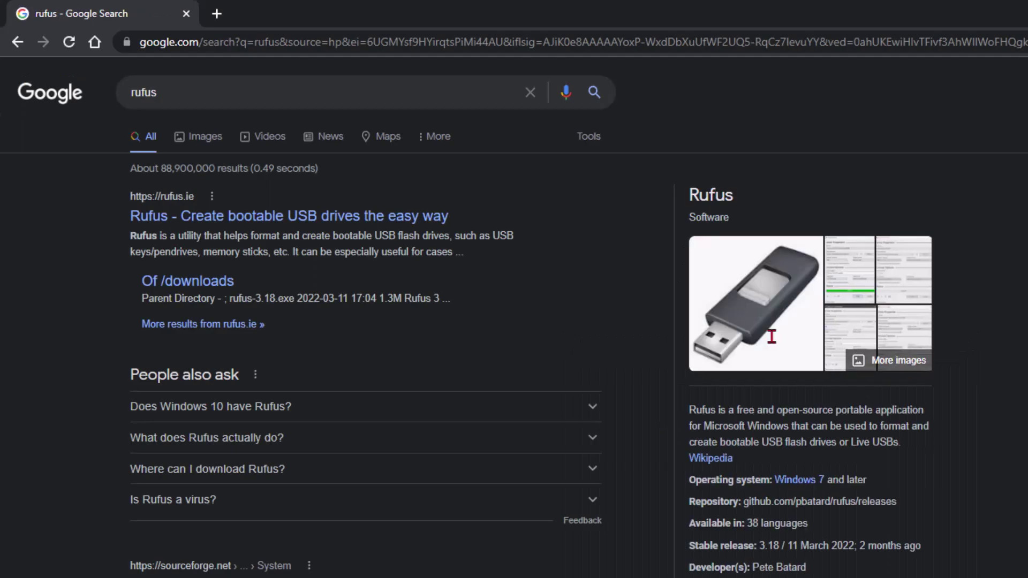
left_click(379, 215)
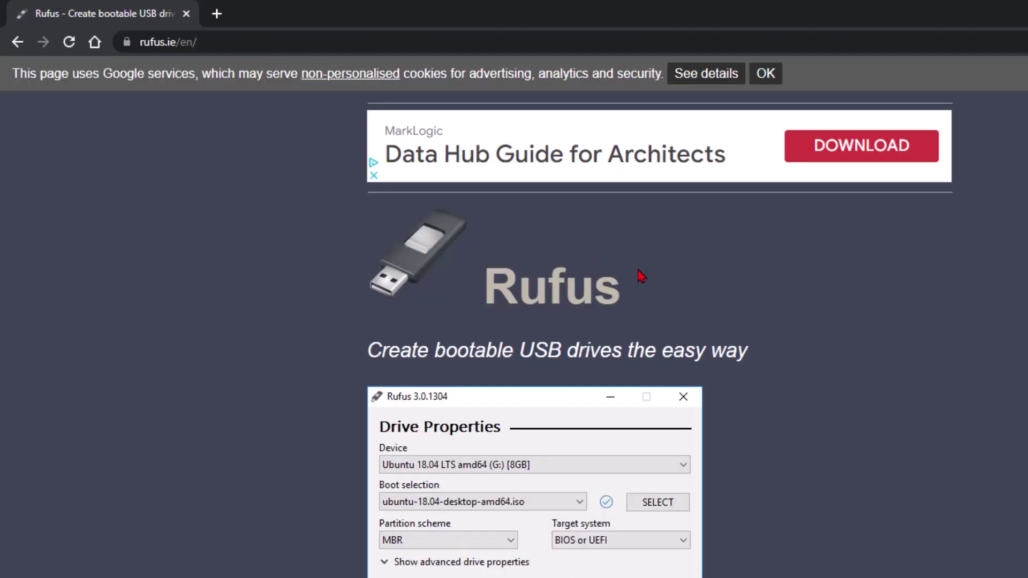
Download rufus-3.18.exe from the Download section and check its entry on the download shelf.
scroll(664, 300, "down", 10)
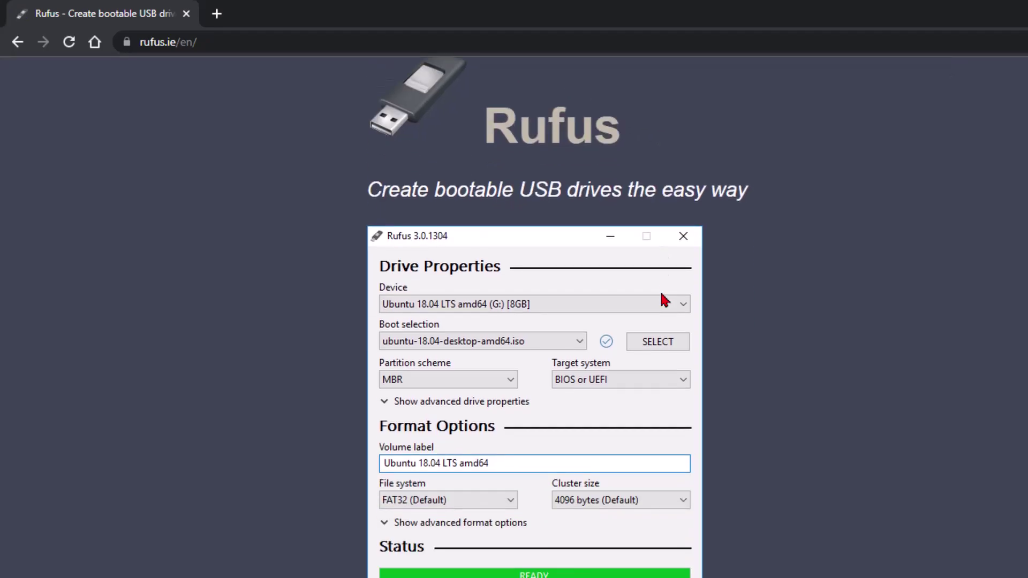
scroll(664, 300, "down", 2)
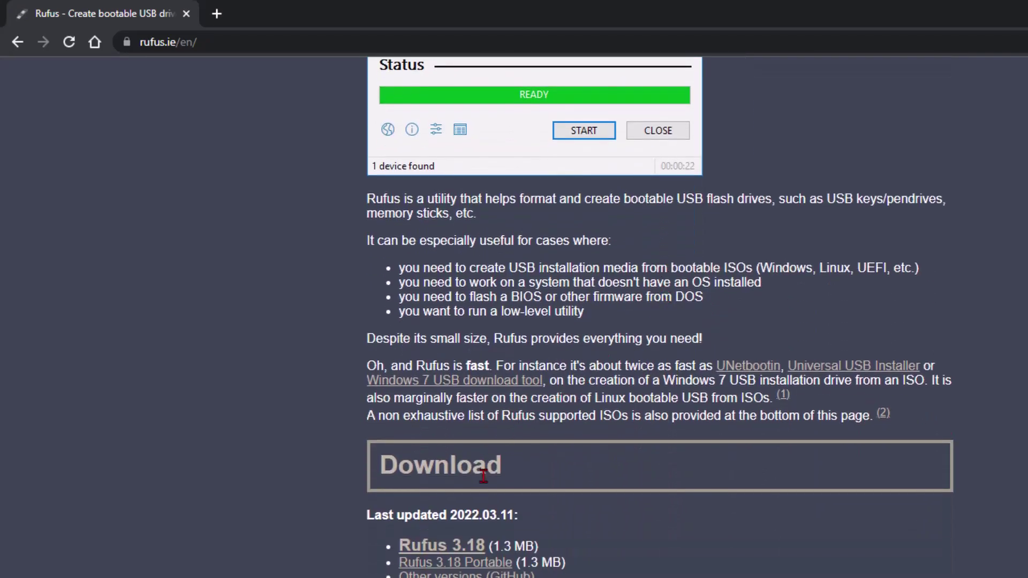
scroll(464, 503, "down", 2)
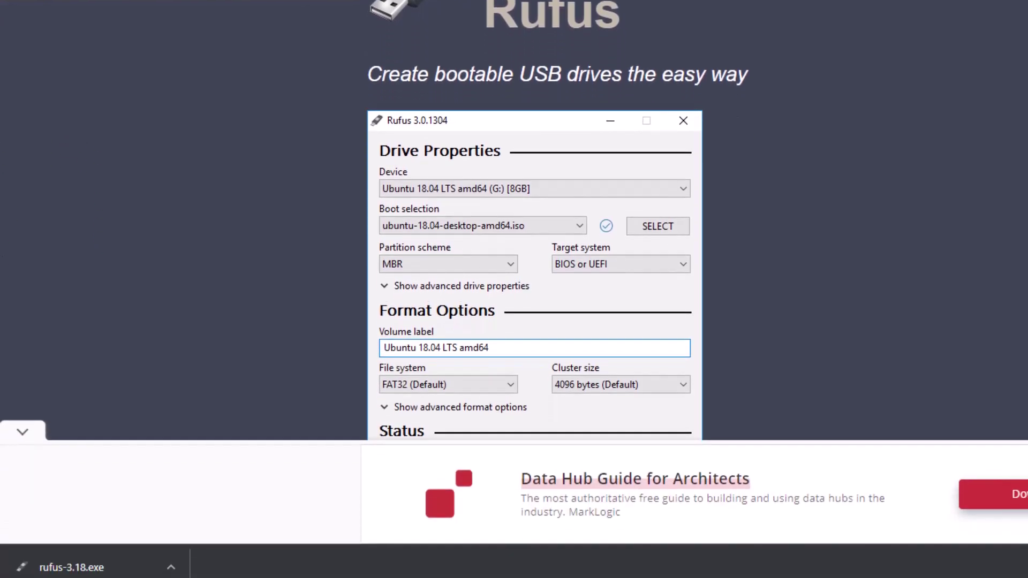
left_click(172, 555)
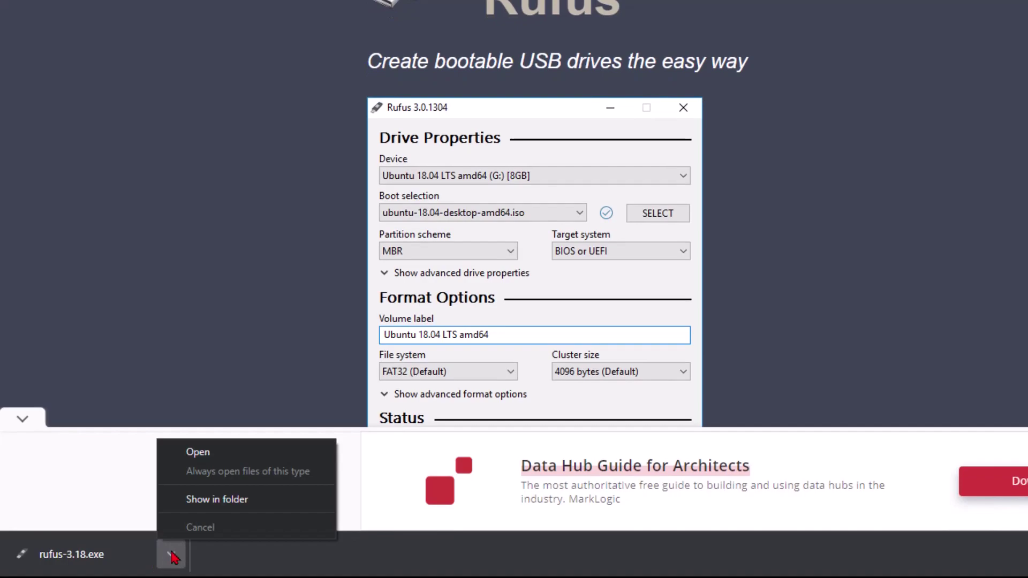
left_click(172, 556)
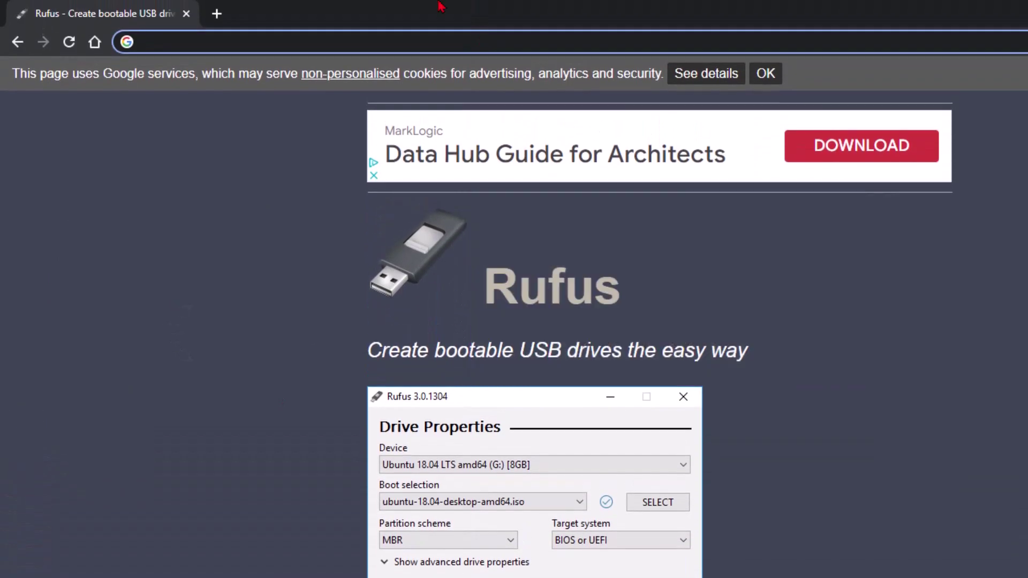
Search the web for 'kali linux download' to reach the kali.org Get Kali page.
type("kal")
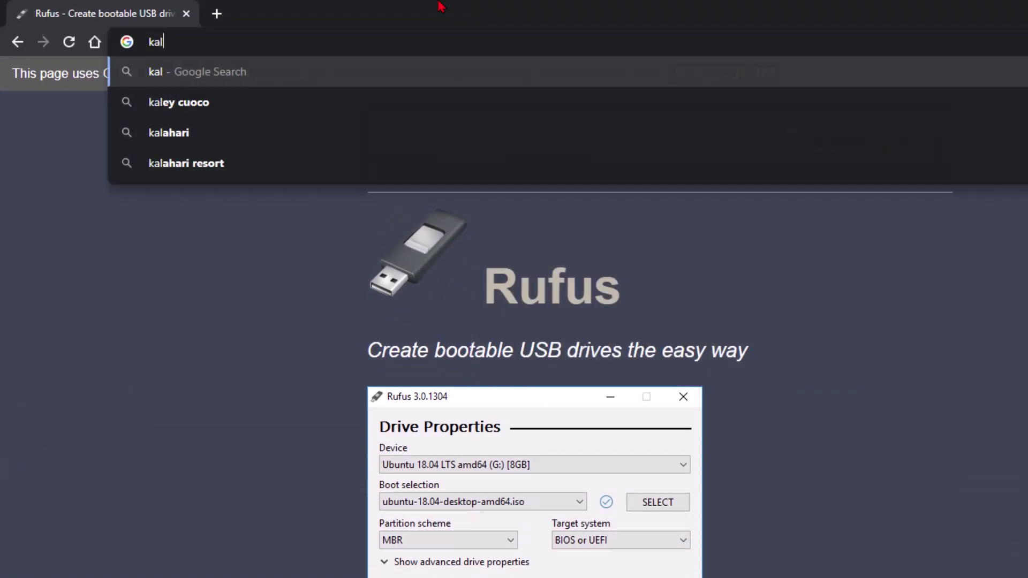
type("i l")
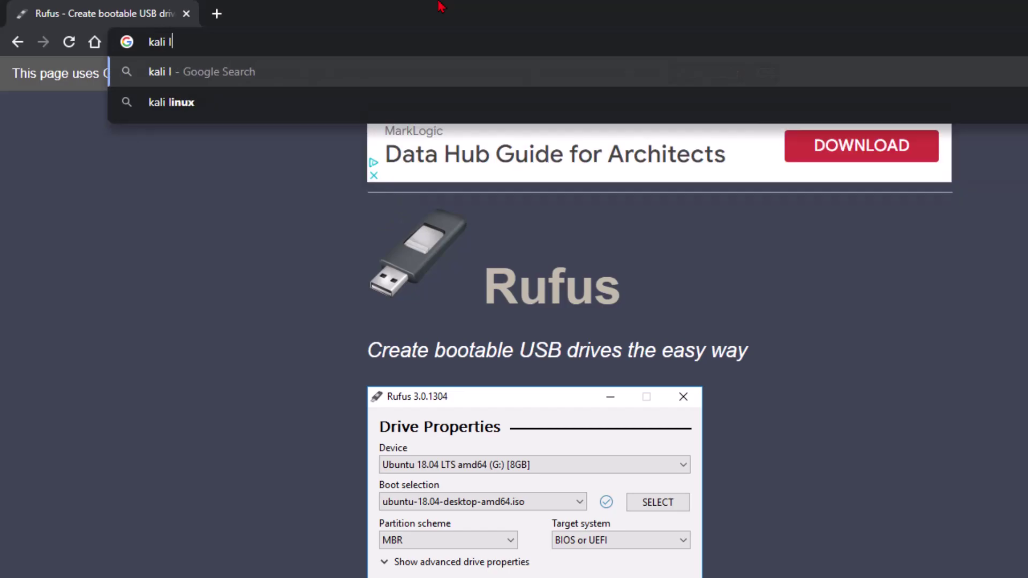
type("inux download")
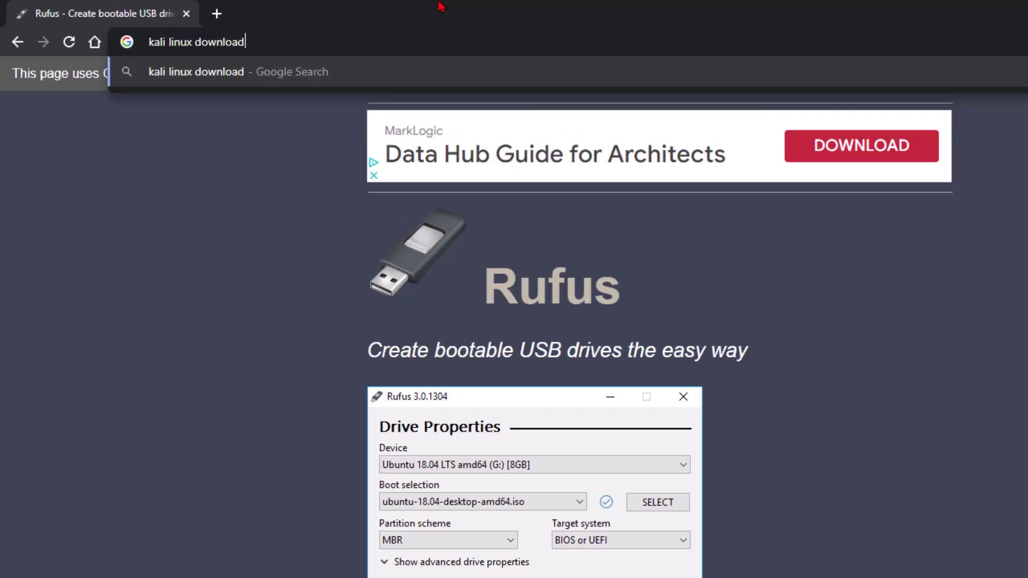
key("Return")
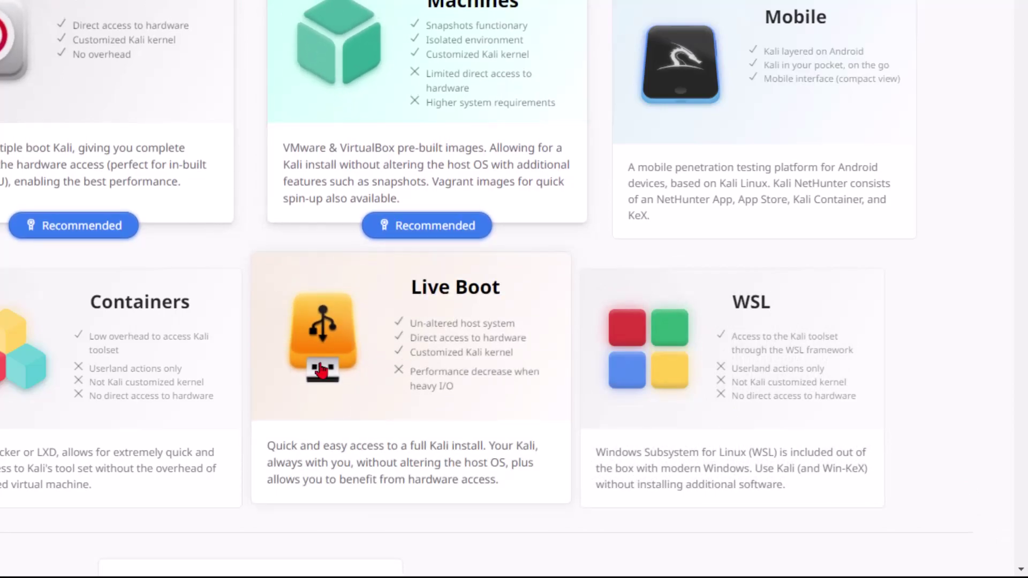
Download the 64-bit Kali 2022.2 live ISO from the Live Boot section.
left_click(469, 360)
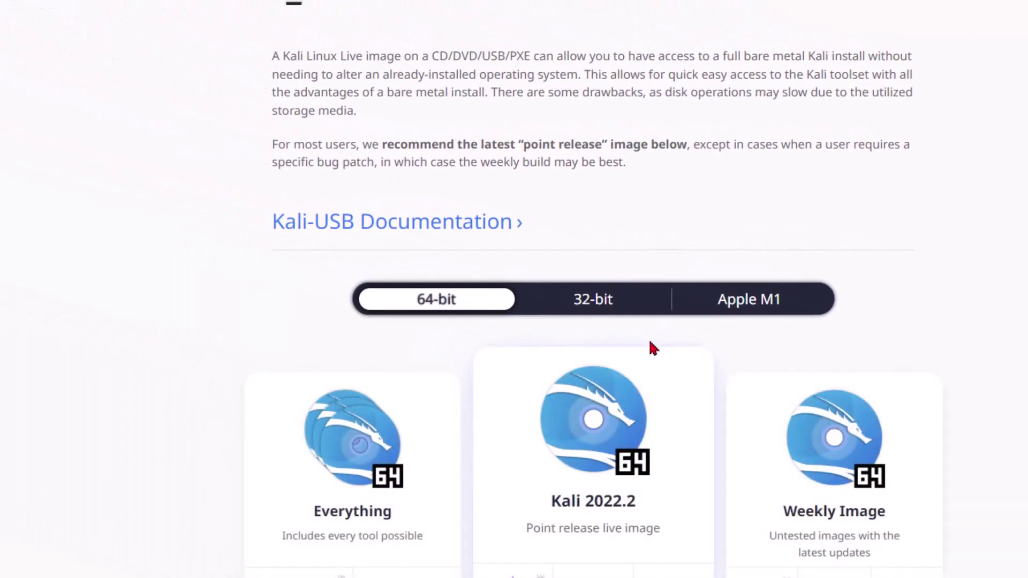
scroll(616, 364, "down", 2)
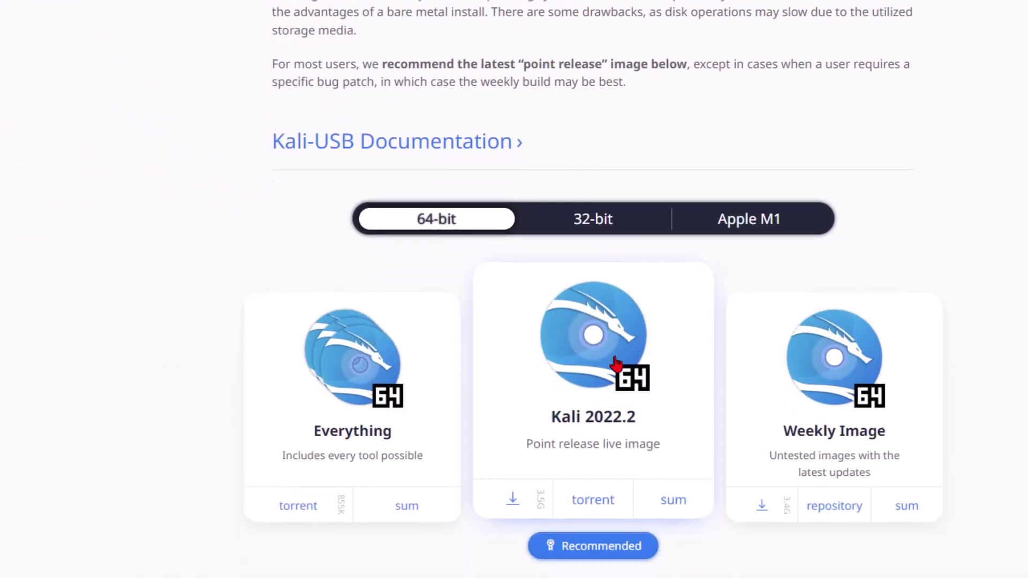
scroll(616, 363, "down", 2)
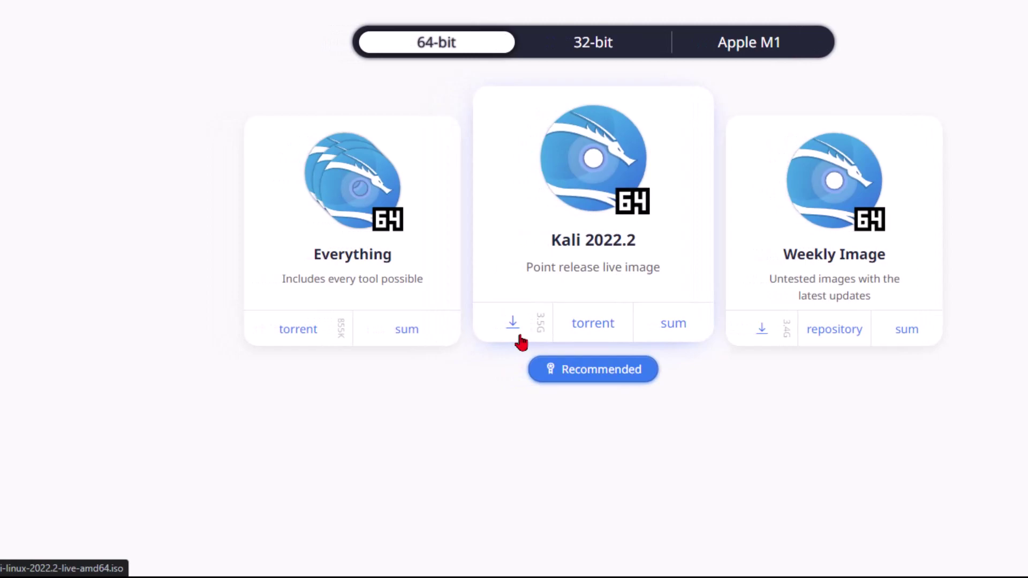
left_click(520, 337)
scroll(517, 337, "down", 5)
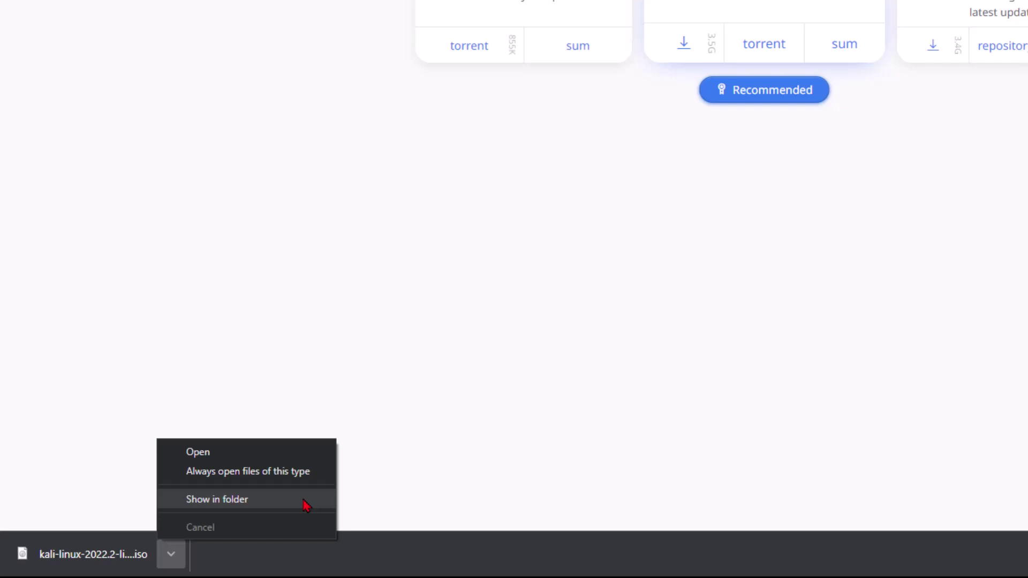
left_click(305, 505)
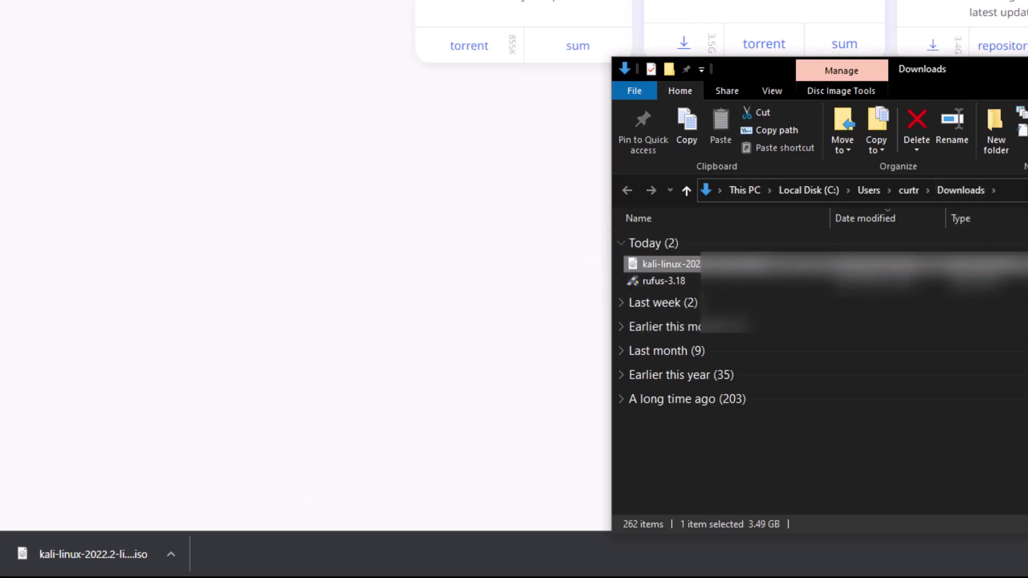
key("alt+F4")
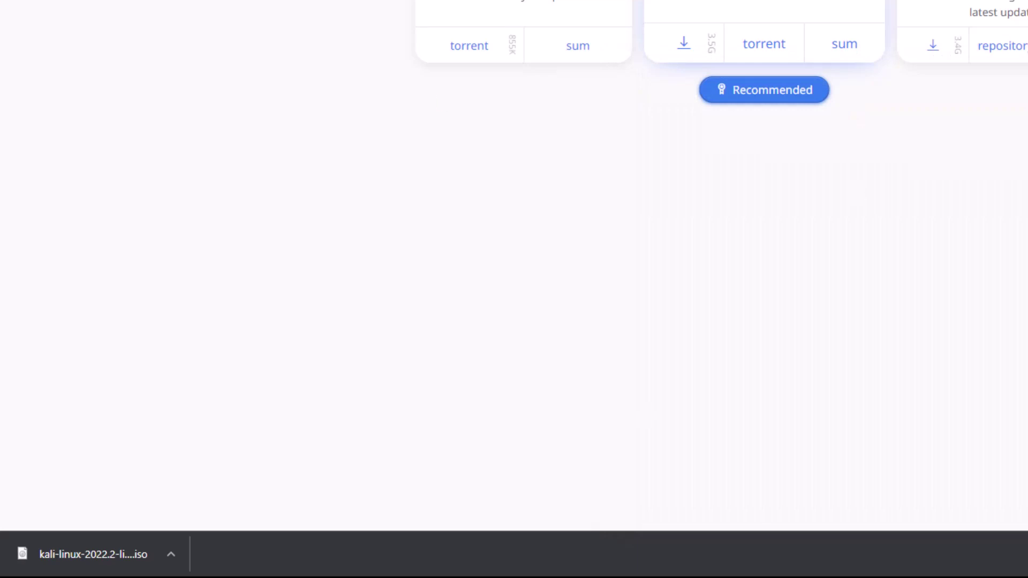
scroll(807, 371, "up", 3)
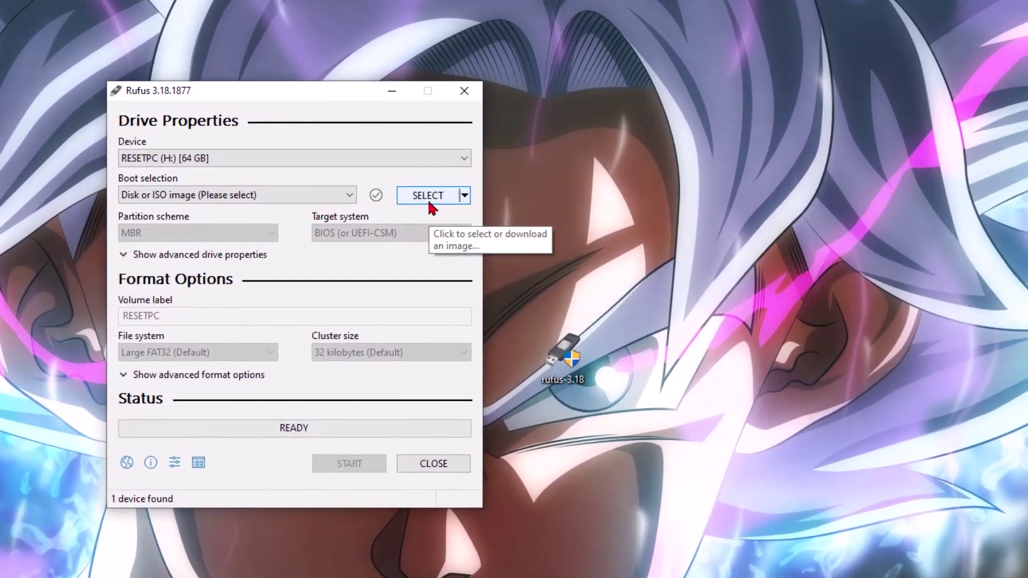
Load kali-linux-2022.2-live-amd64.iso as the boot image, start writing, and keep ISO Image mode.
left_click(645, 181)
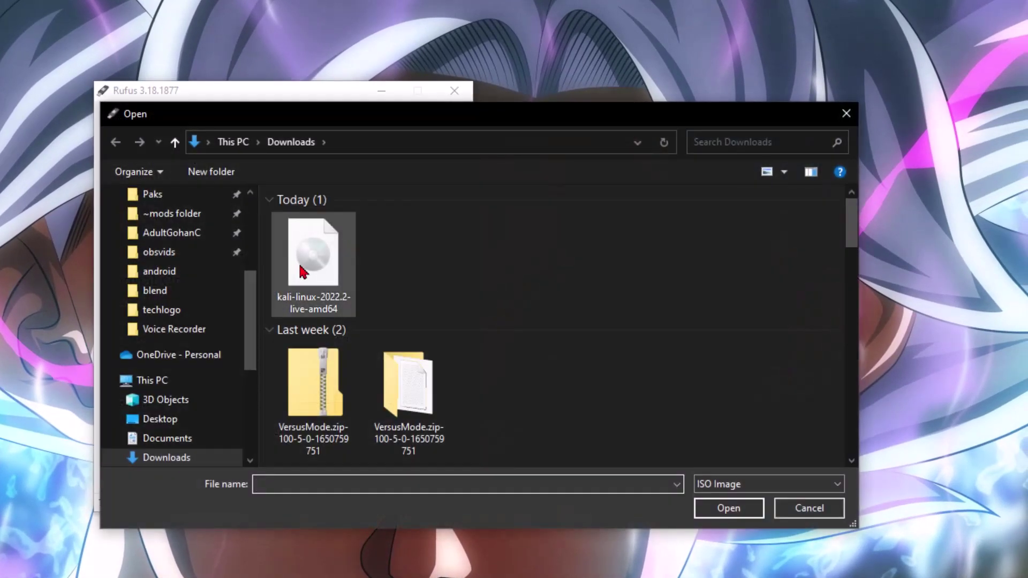
double_click(299, 268)
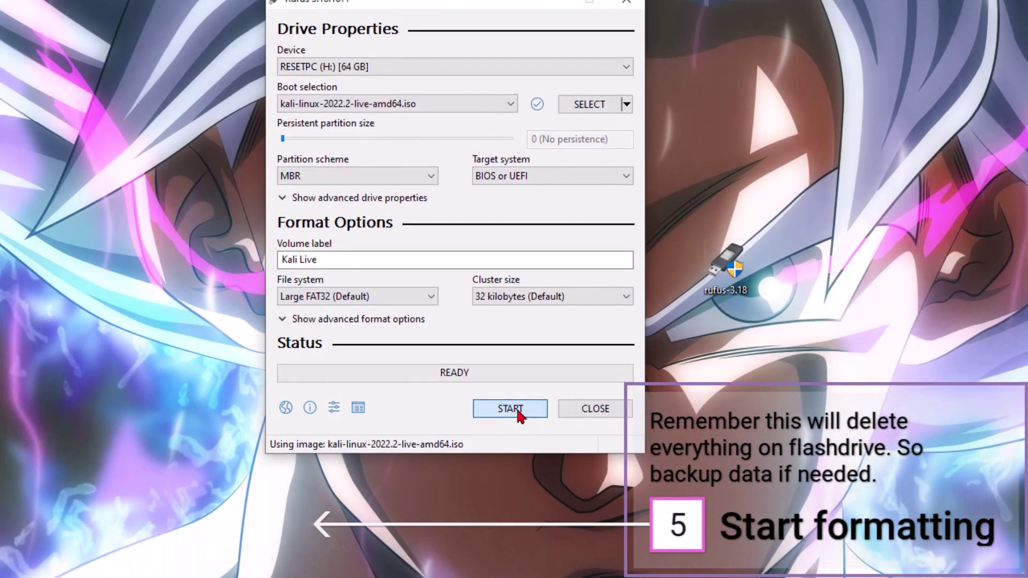
left_click(518, 499)
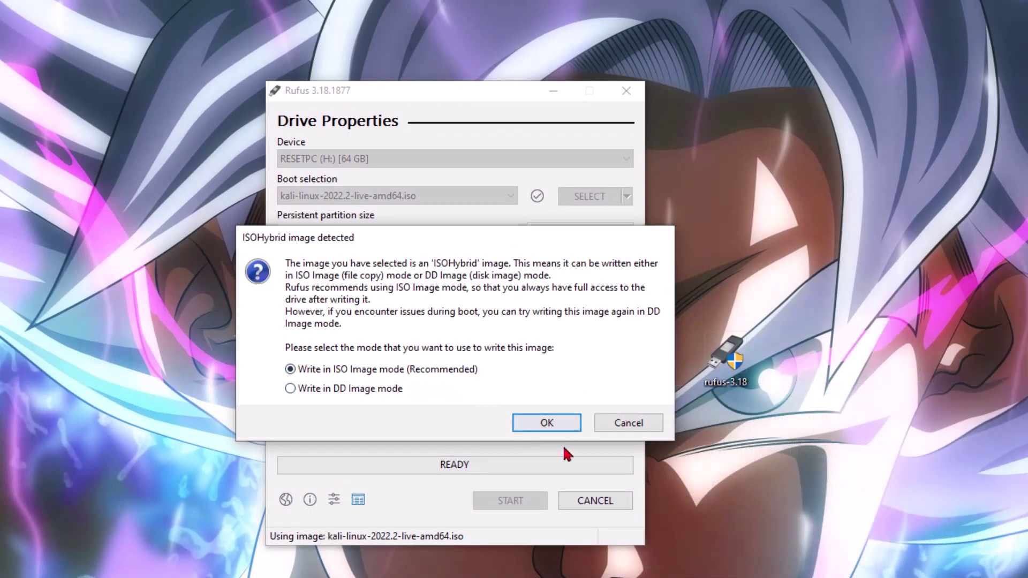
left_click(557, 423)
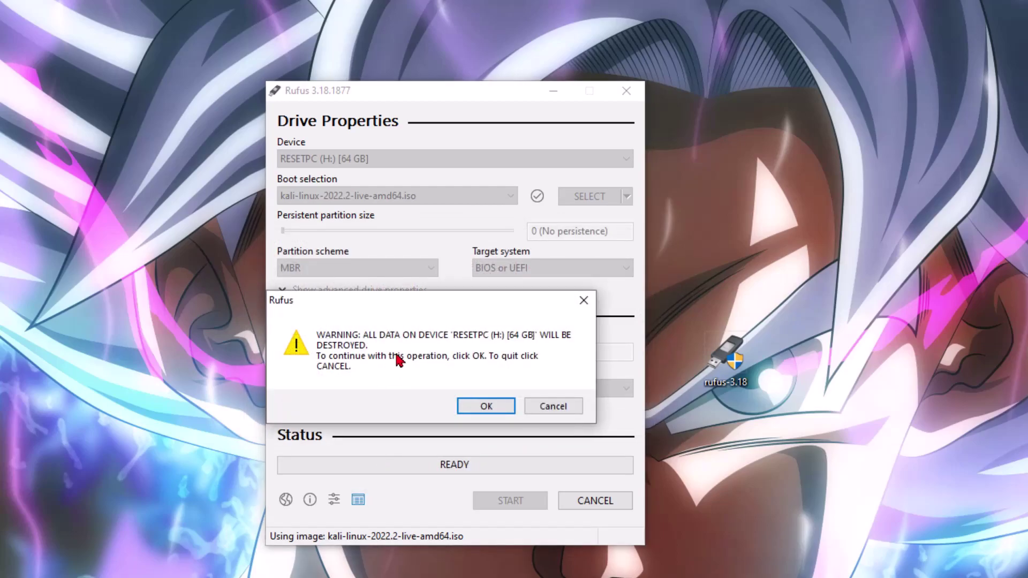
Confirm erasing the drive, let the Kali image finish writing, eject the flash drive and close Rufus.
left_click(487, 408)
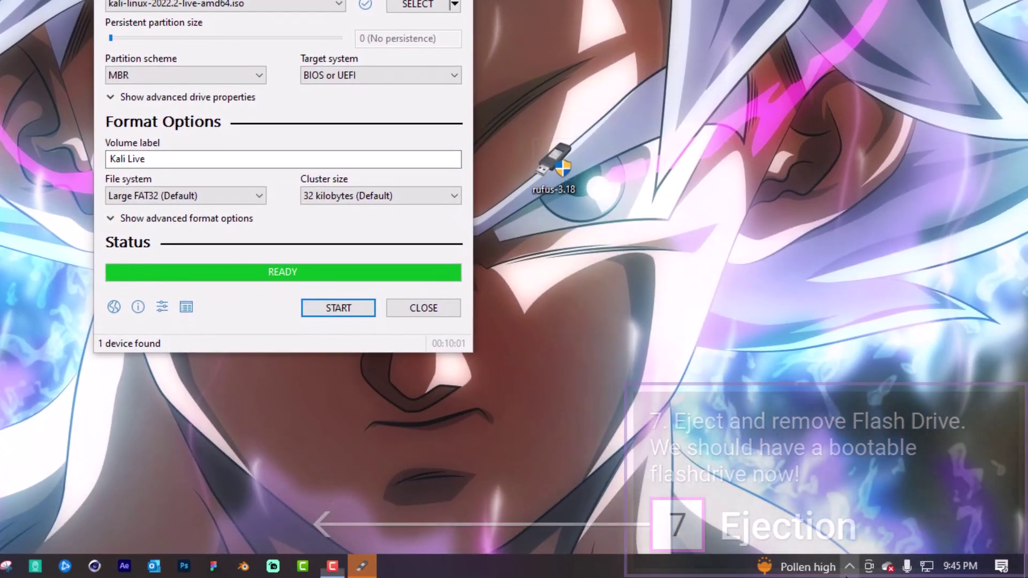
left_click(850, 567)
left_click(802, 474)
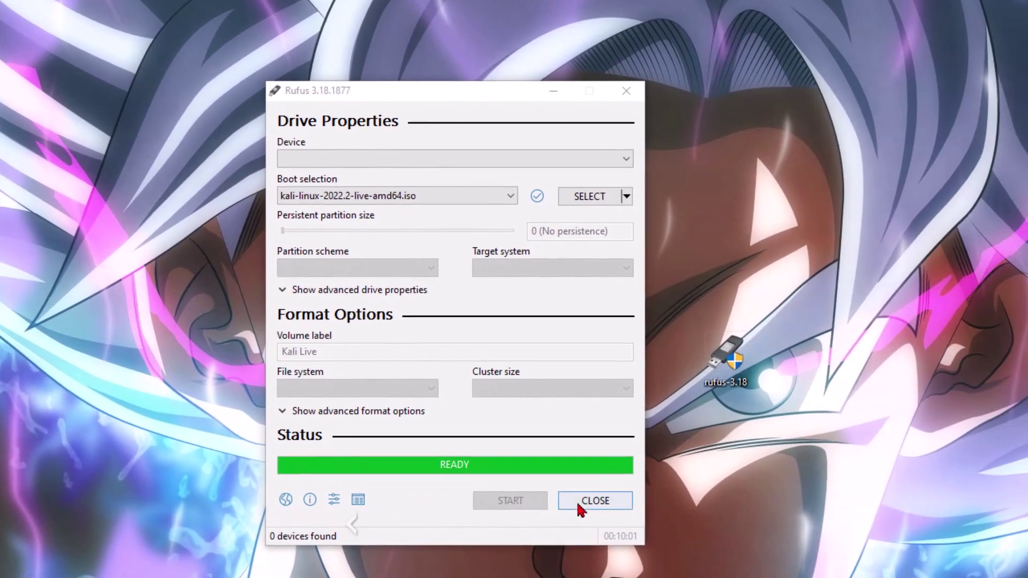
left_click(578, 504)
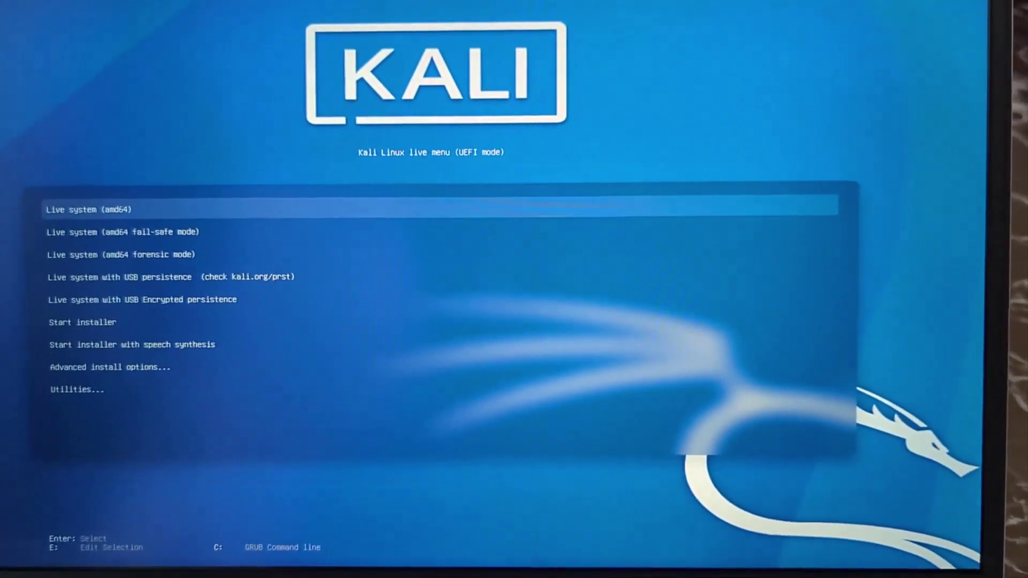
Highlight the Live system with USB persistence entry in the Kali UEFI boot menu.
key("Down")
key("Down")
key("Down")
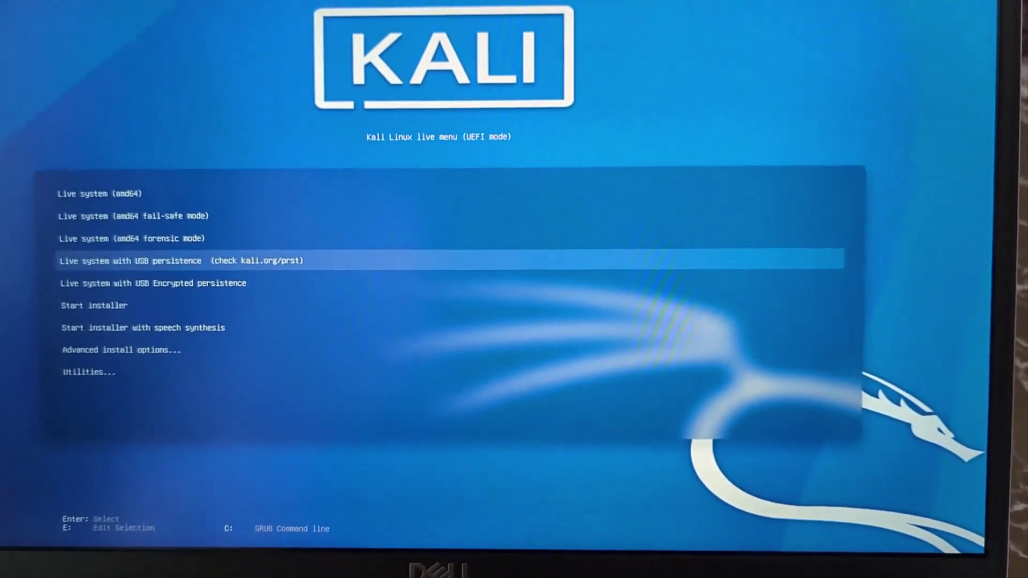